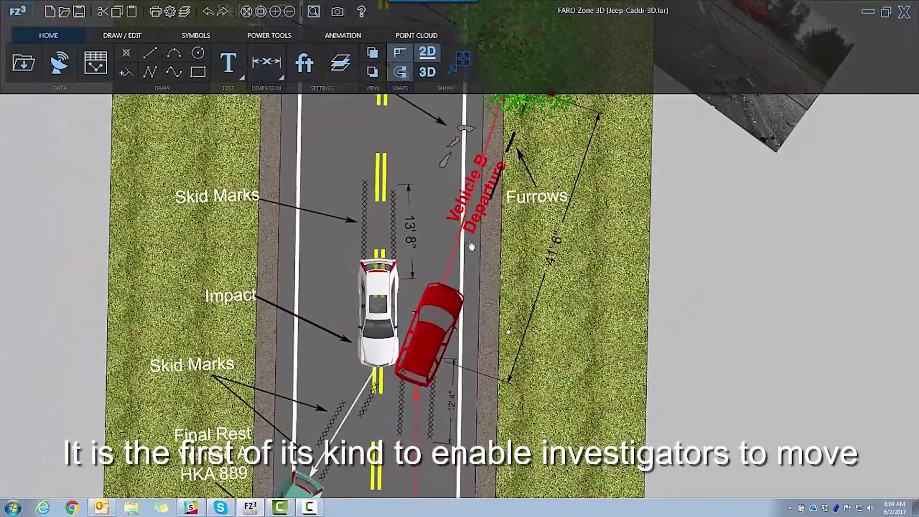
{"action": "scroll", "coordinate": [477, 308], "scroll_direction": "down", "scroll_amount": 5}
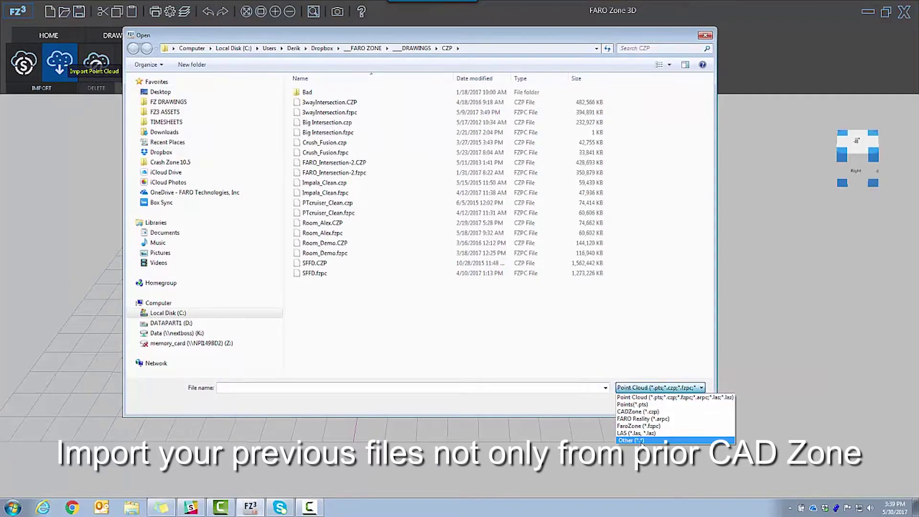
Select the 3wayIntersection point cloud file and load it into the scene.
{"action": "left_click", "coordinate": [337, 113]}
{"action": "left_click", "coordinate": [632, 402]}
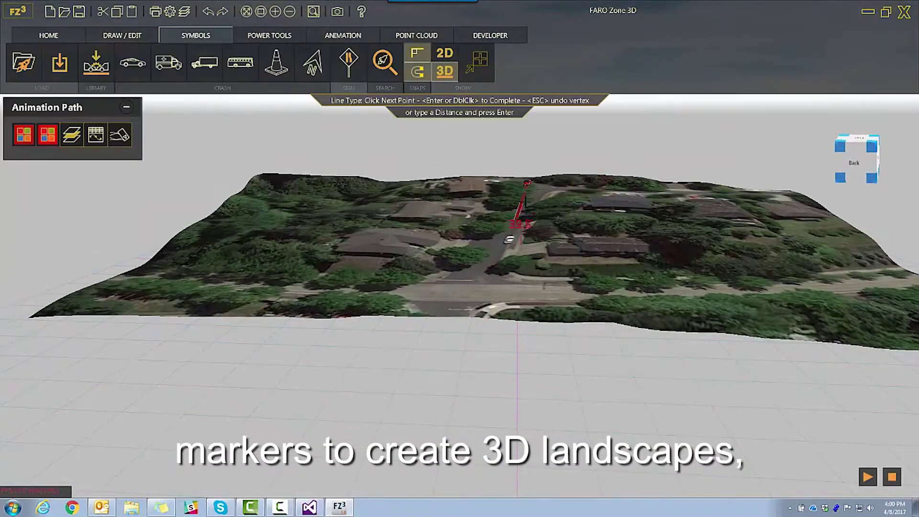
Place two turn points of the vehicle animation path on the 3D terrain.
{"action": "left_click", "coordinate": [518, 216]}
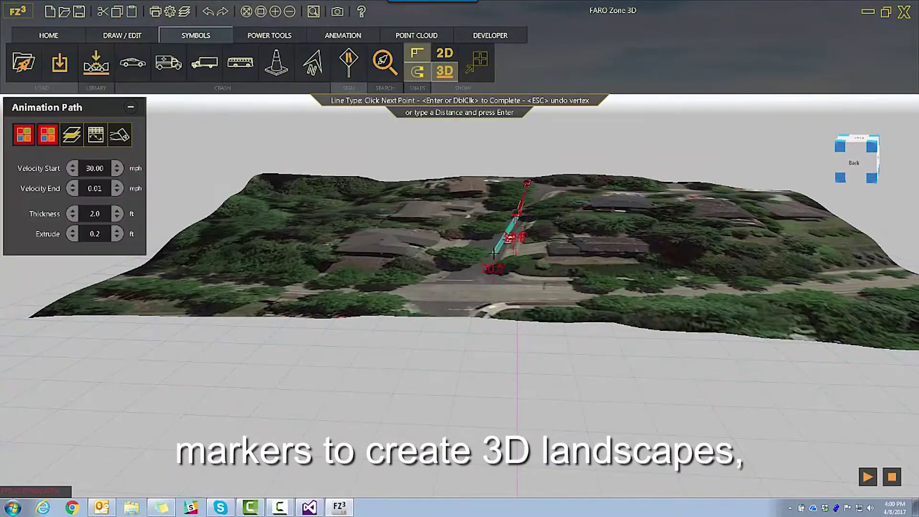
{"action": "left_click", "coordinate": [359, 285]}
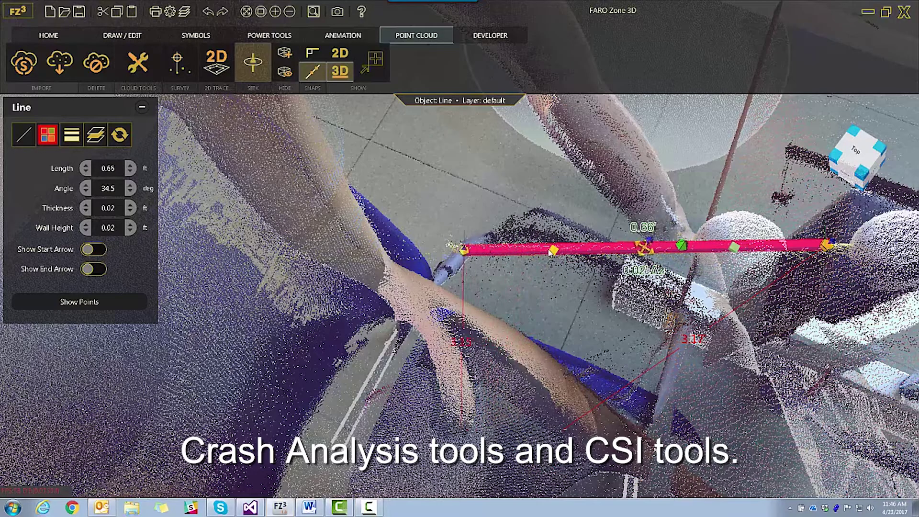
Drag the measurement line's left end outward to lengthen it to 0.82 ft.
{"action": "left_click_drag", "start_coordinate": [553, 251], "coordinate": [486, 254]}
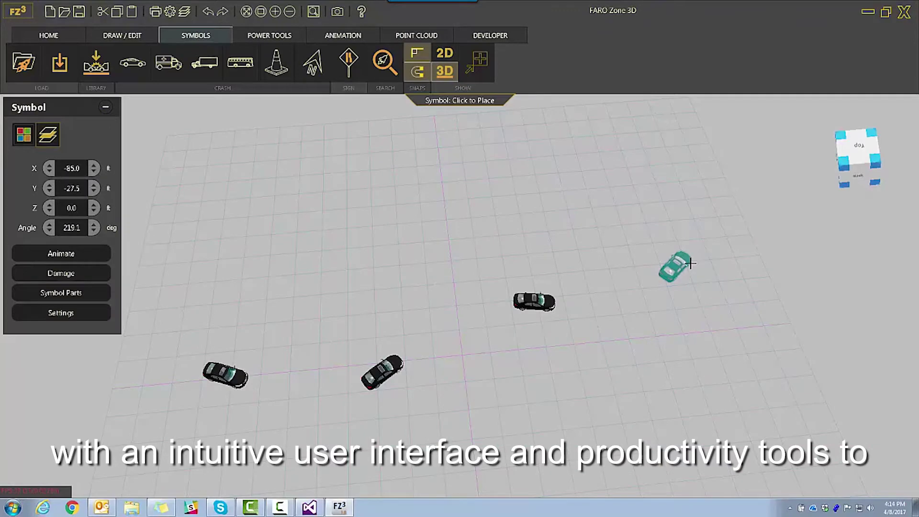
Place a black car on the grid.
{"action": "left_click", "coordinate": [690, 263]}
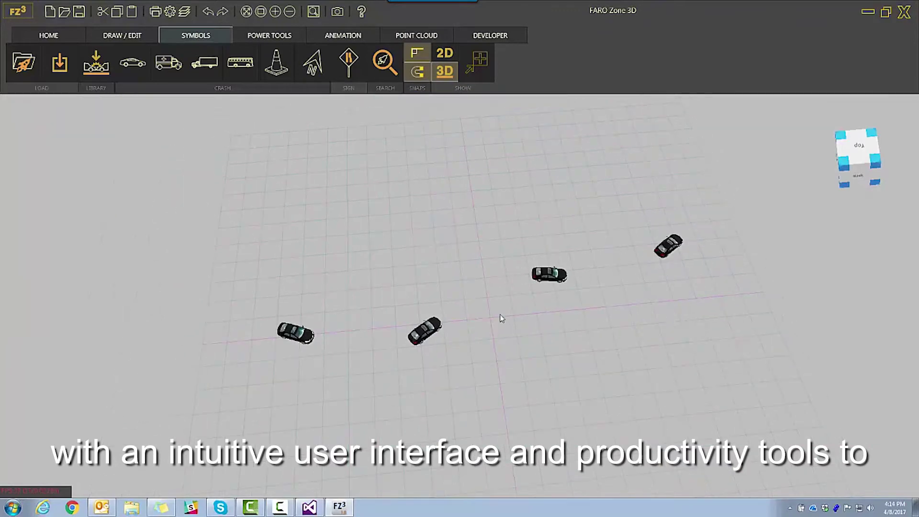